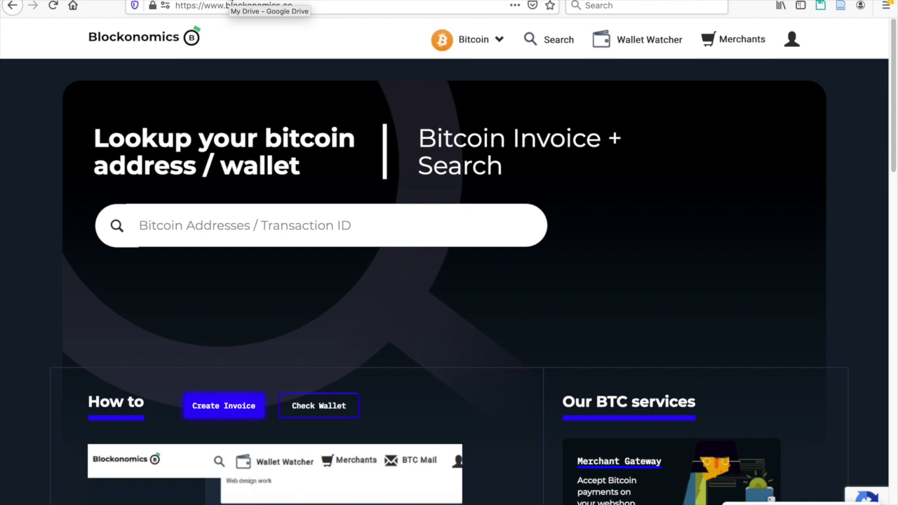
Upload Ottomanism.pdf to Google Drive from the computer
left_click(231, 2)
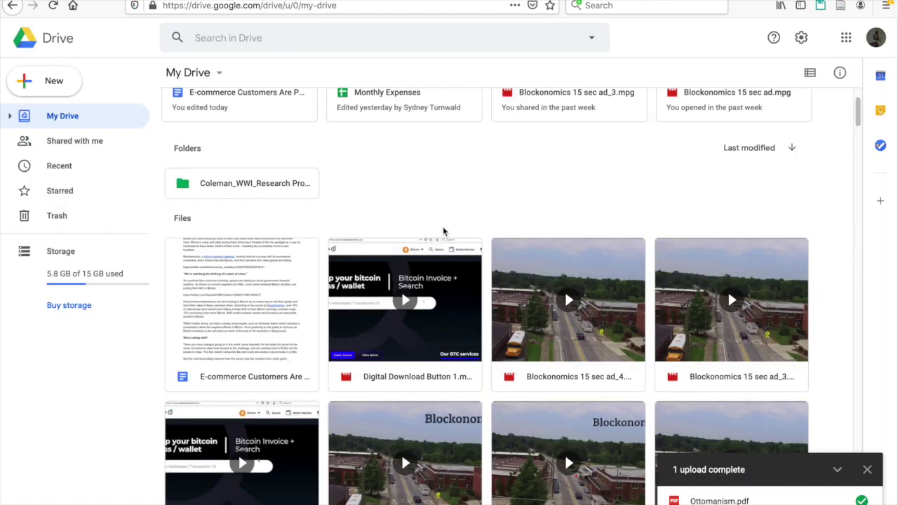
left_click(75, 92)
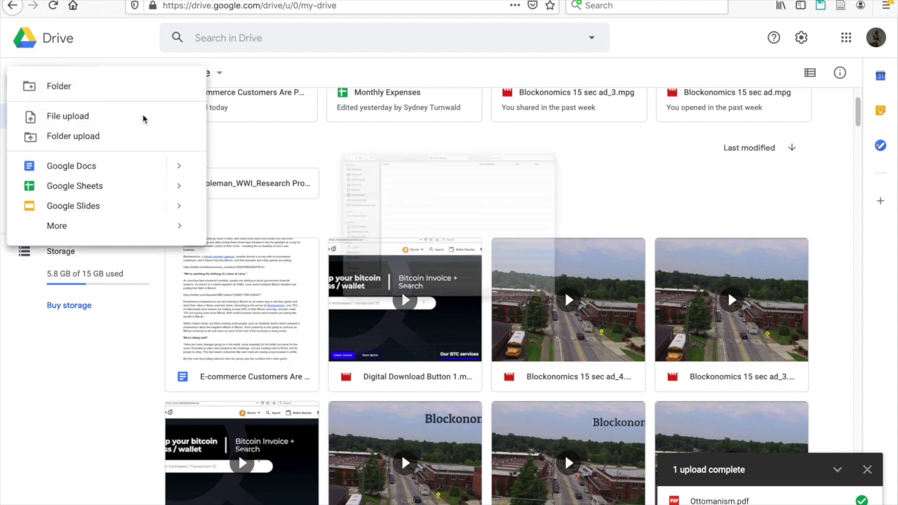
left_click(132, 119)
left_click(751, 437)
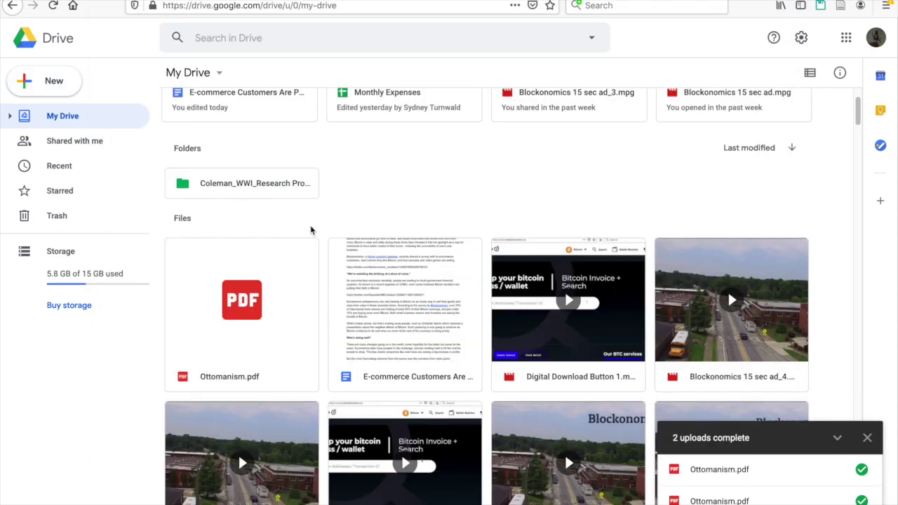
Share Ottomanism.pdf with anyone who has the link, copy that link, and return to Blockonomics
right_click(250, 312)
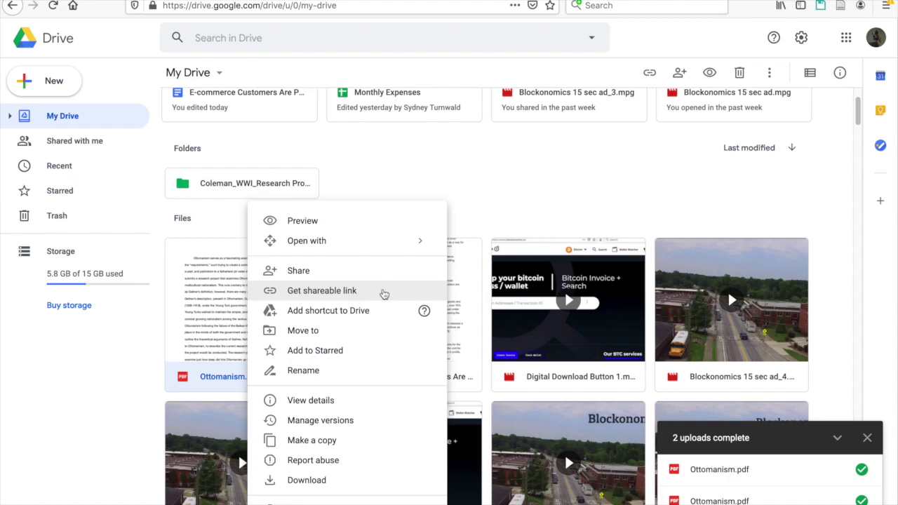
left_click(393, 291)
left_click(340, 326)
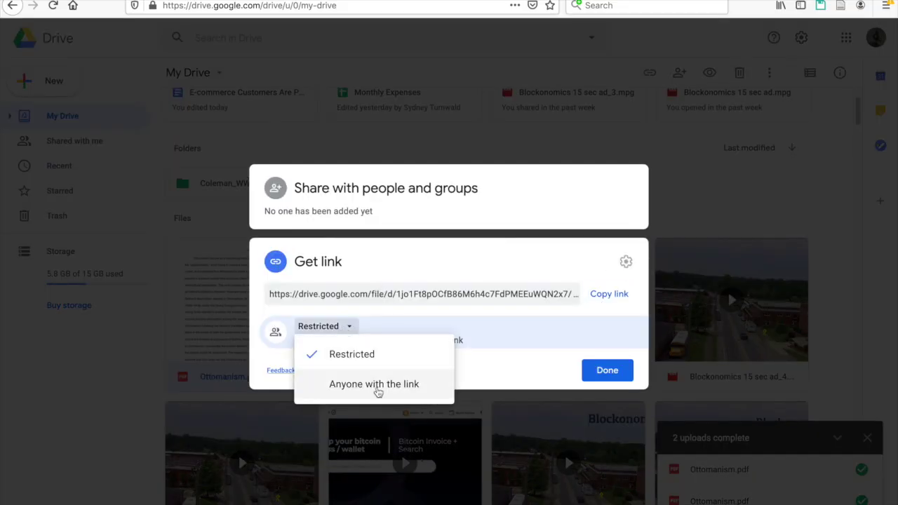
left_click(377, 391)
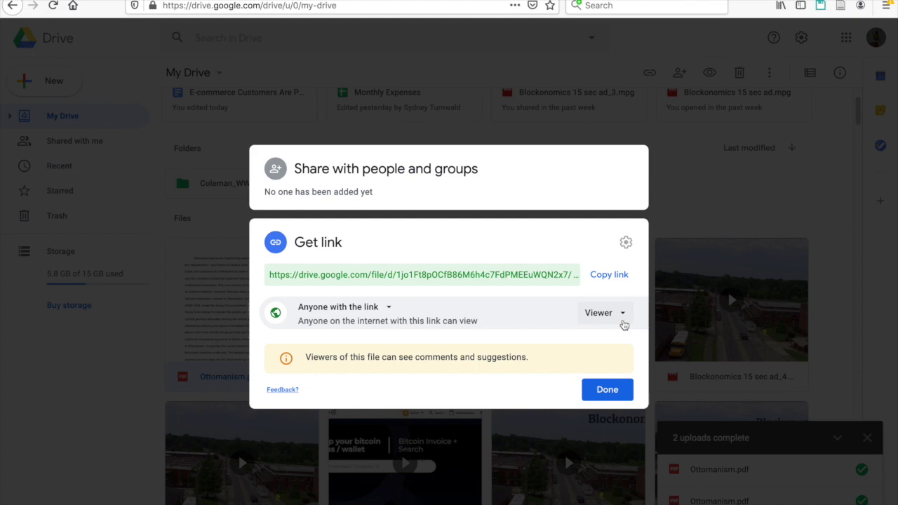
left_click(620, 276)
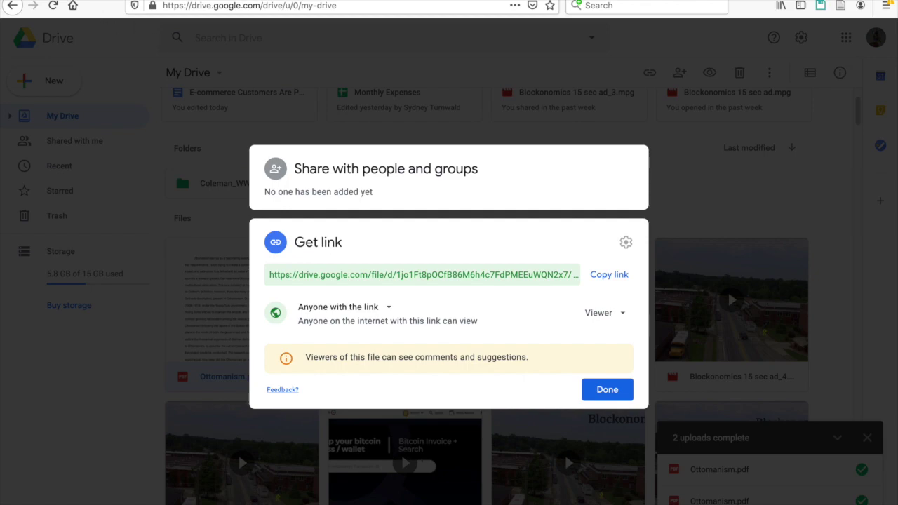
key("ctrl+Tab")
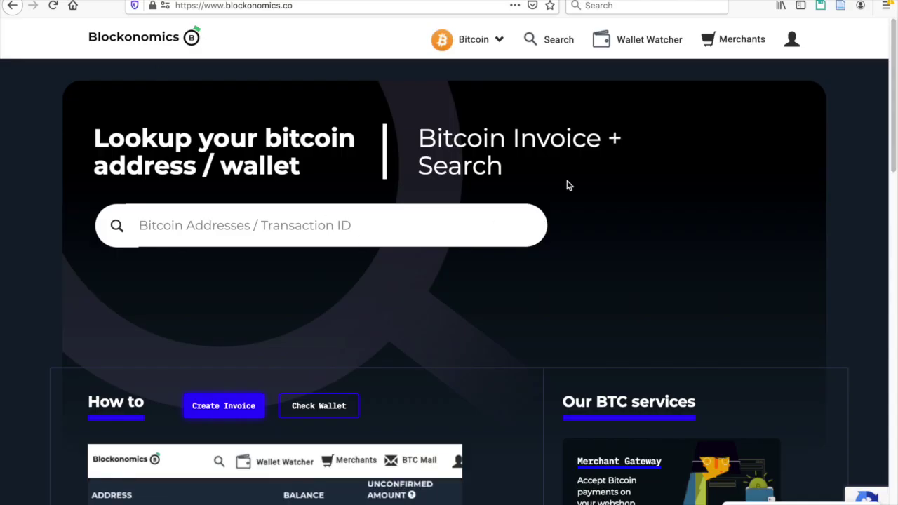
Go to the Merchants Payment Buttons/URL form and start filling in Product#1's name
left_click(729, 53)
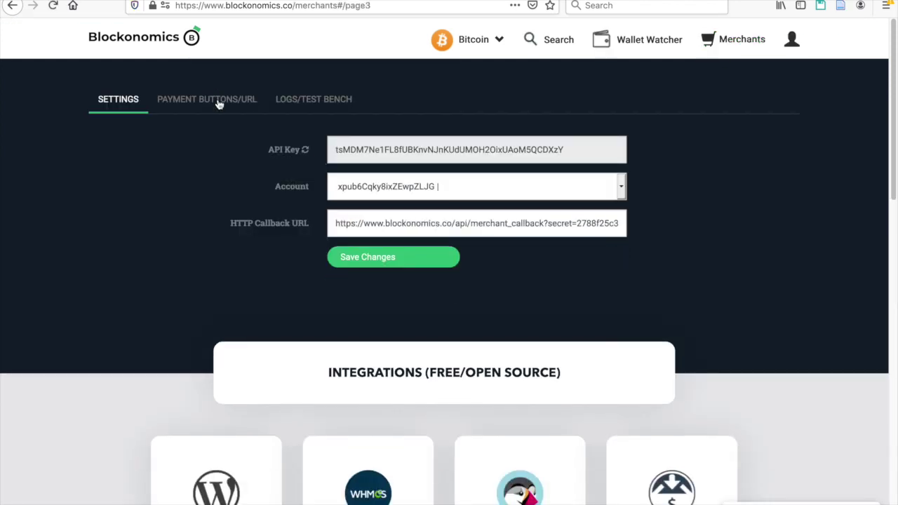
left_click(219, 103)
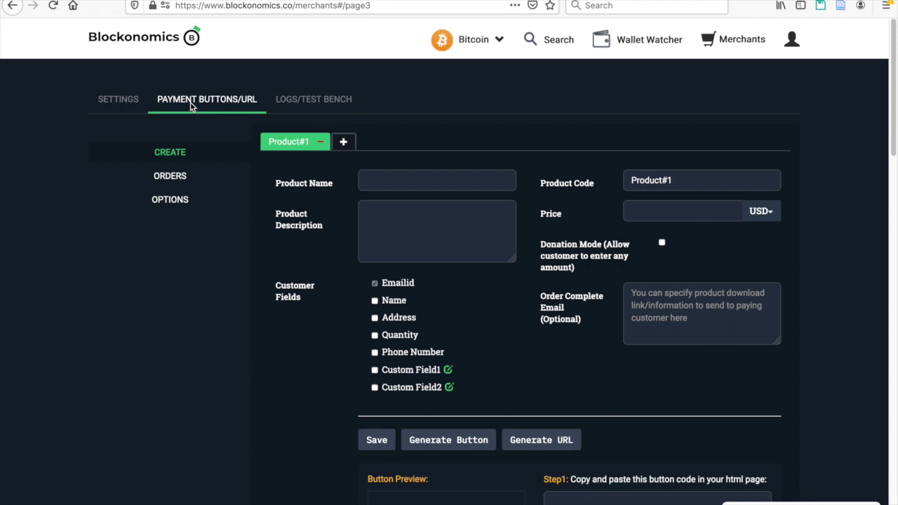
left_click(409, 183)
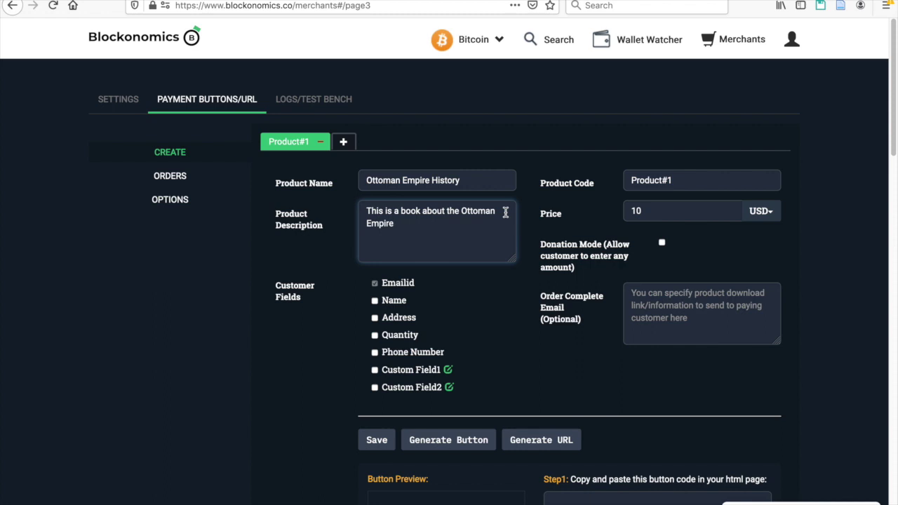
Write the order-complete email: a thank-you sentence followed by the Google Drive link to Ottomanism.pdf
left_click(574, 308)
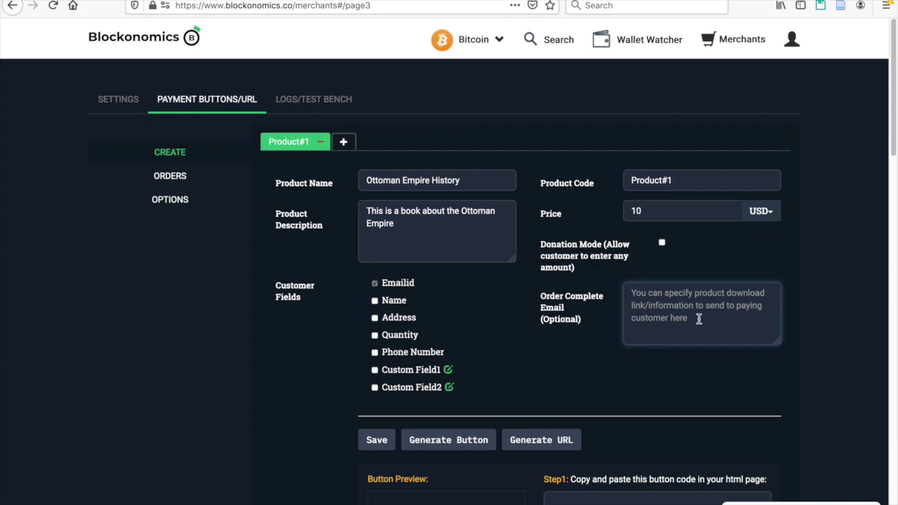
key("ctrl+v")
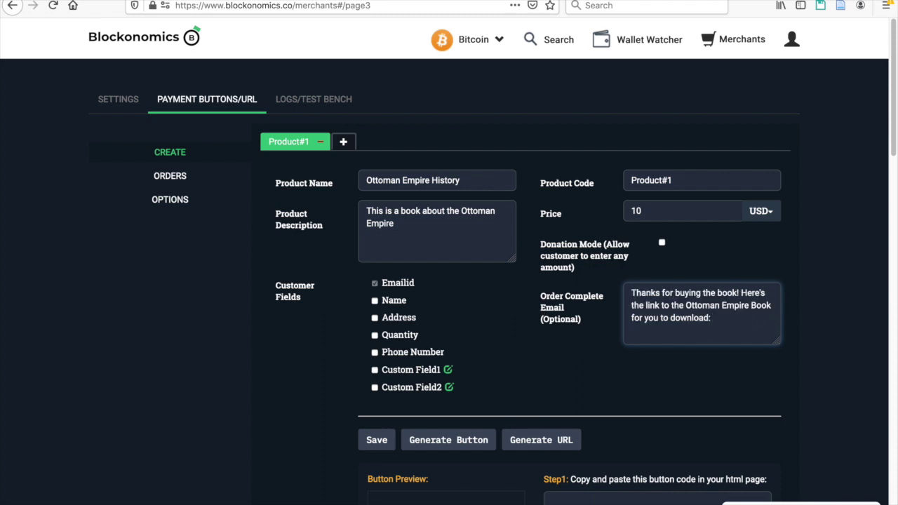
key("ctrl+v")
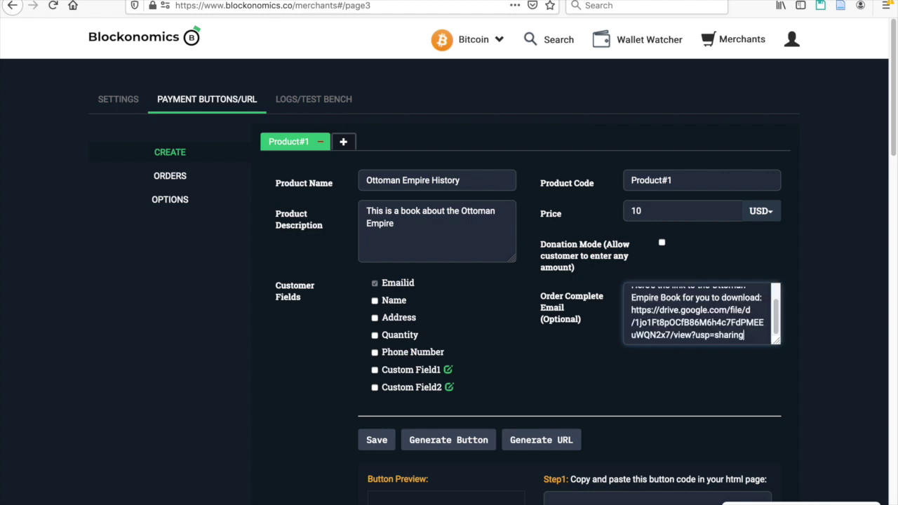
scroll(691, 329, "up", 3)
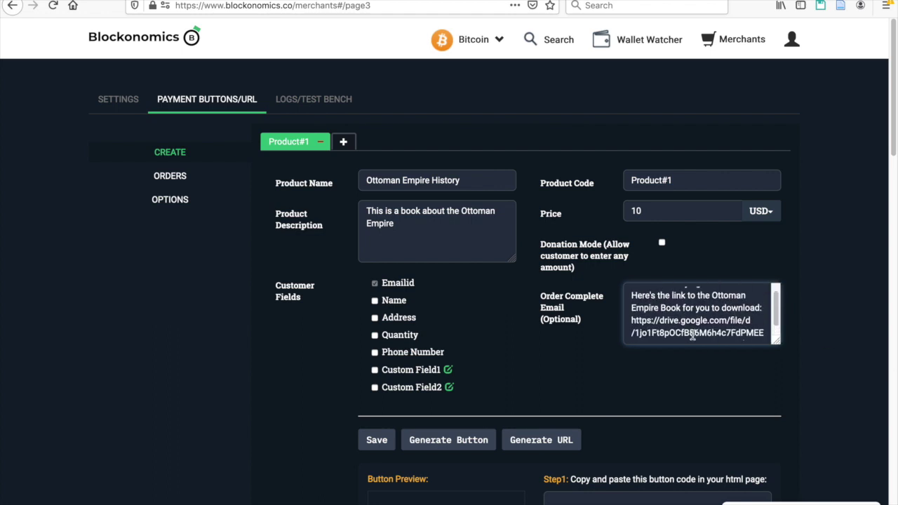
scroll(692, 336, "down", 3)
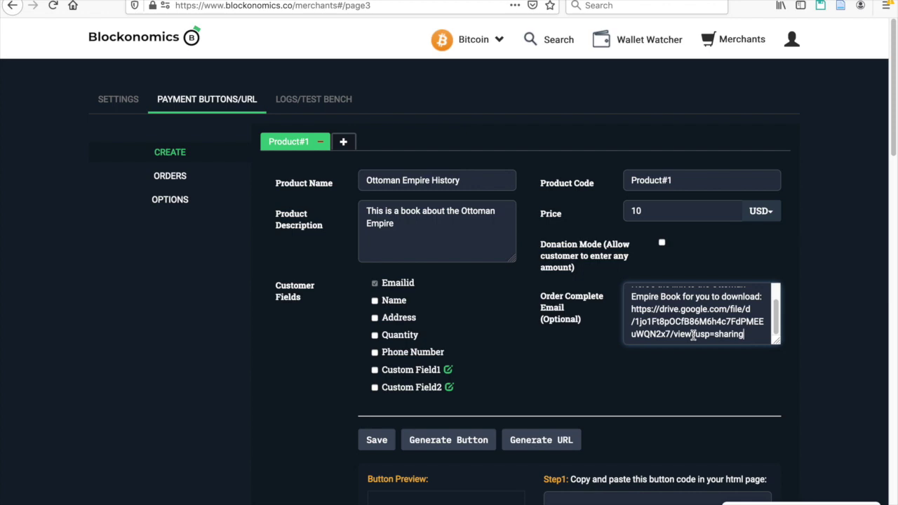
scroll(637, 333, "down", 3)
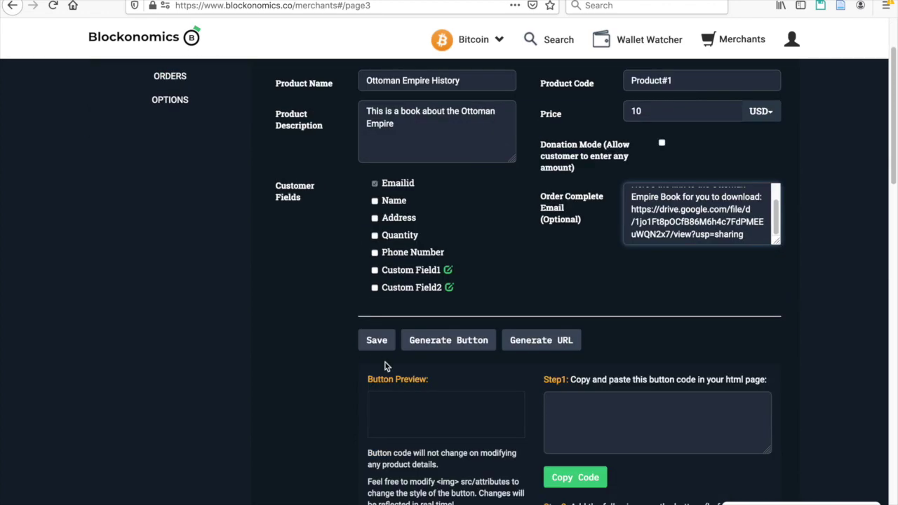
Save the Ottoman Empire History product, generate its Pay with Bitcoin button, and preview the checkout
left_click(376, 340)
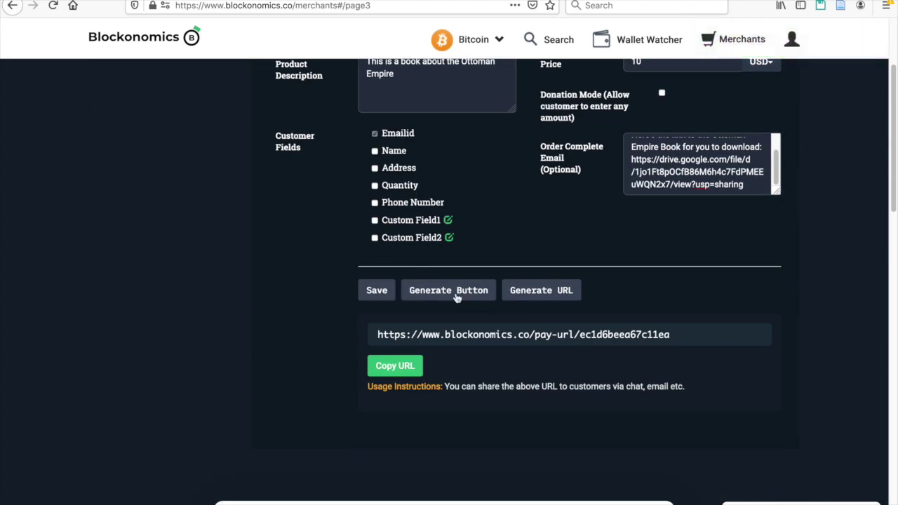
left_click(456, 295)
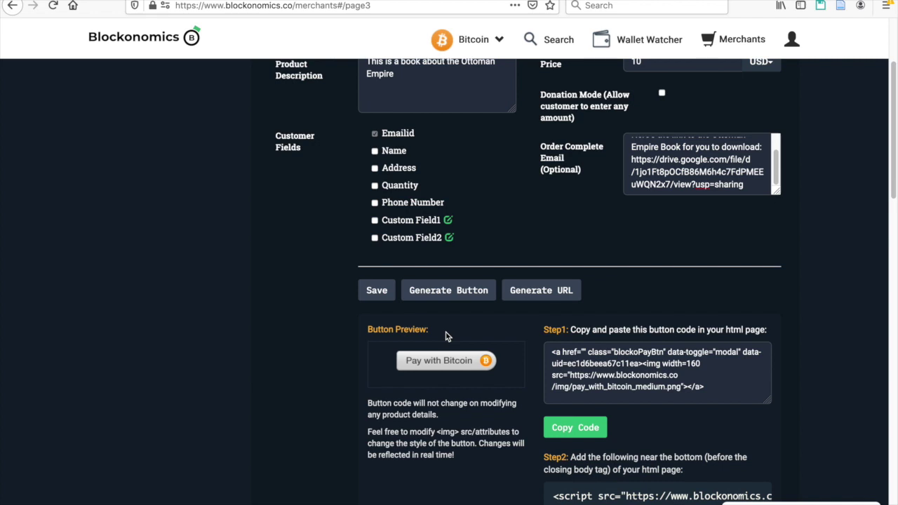
left_click(463, 367)
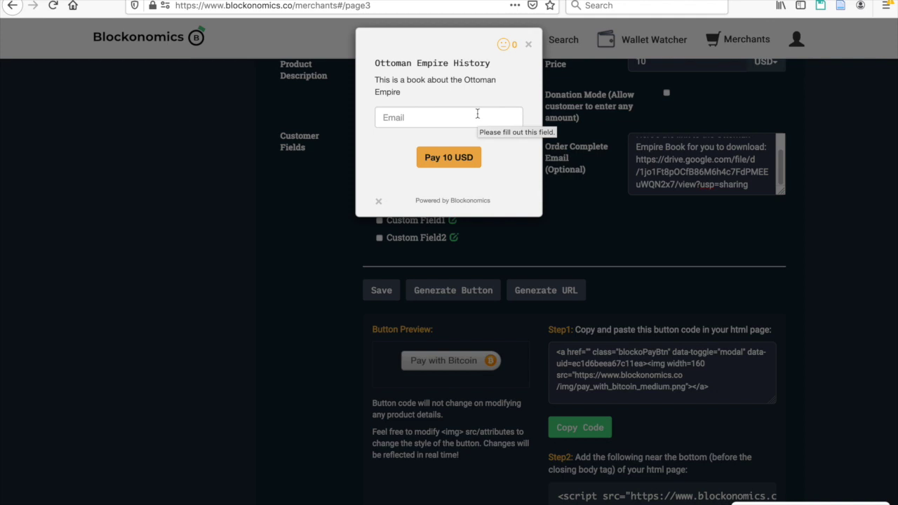
Pay 10 USD using the temporary inbox address as buyer email, noting the 0.00103148 BTC payment details
left_click(477, 117)
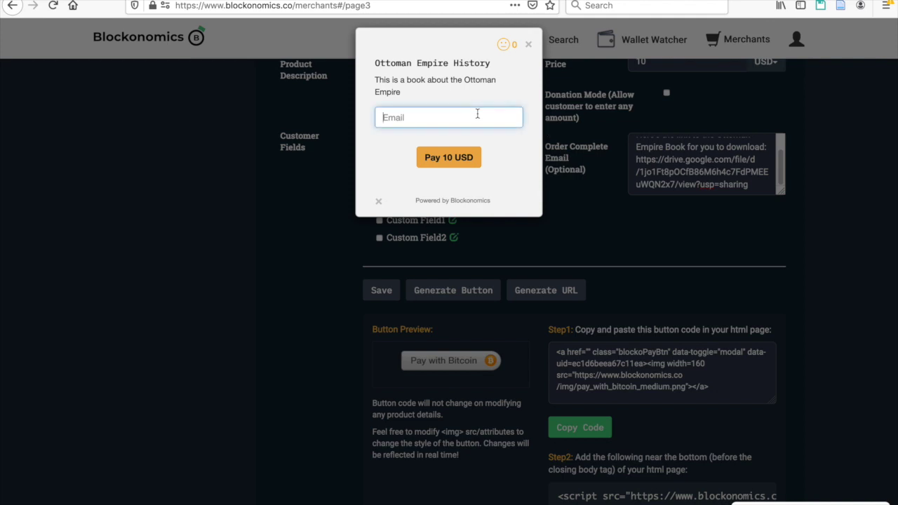
key("ctrl+v")
left_click(457, 163)
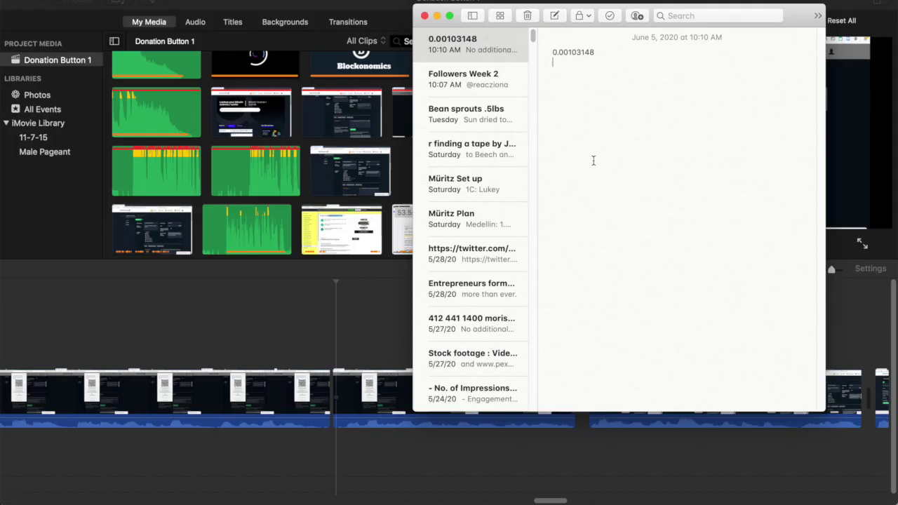
key("super+v")
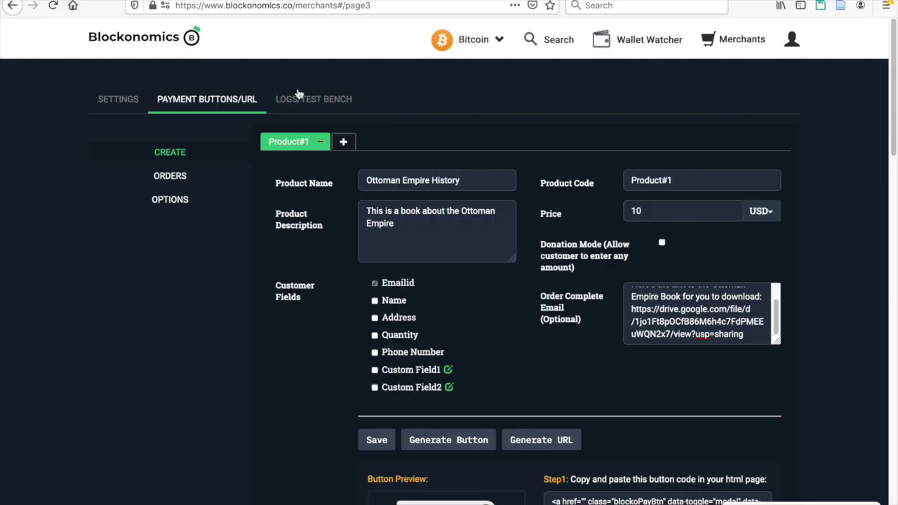
In the Logs/Test Bench form, enter the checkout's Bitcoin address
left_click(333, 104)
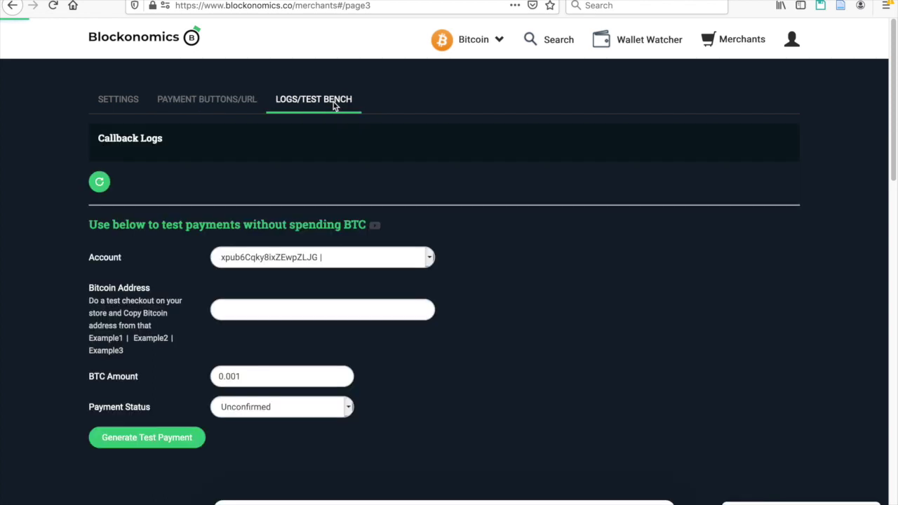
scroll(423, 241, "down", 1)
scroll(299, 298, "down", 4)
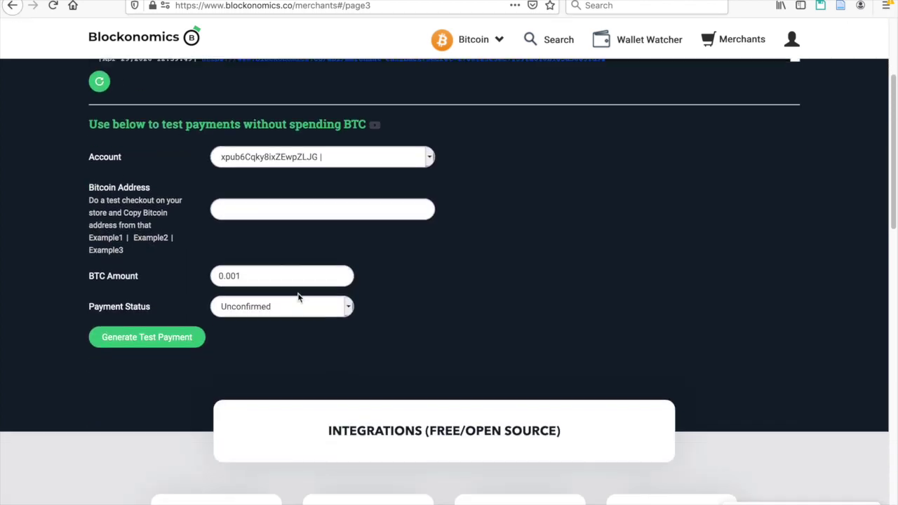
scroll(298, 298, "up", 1)
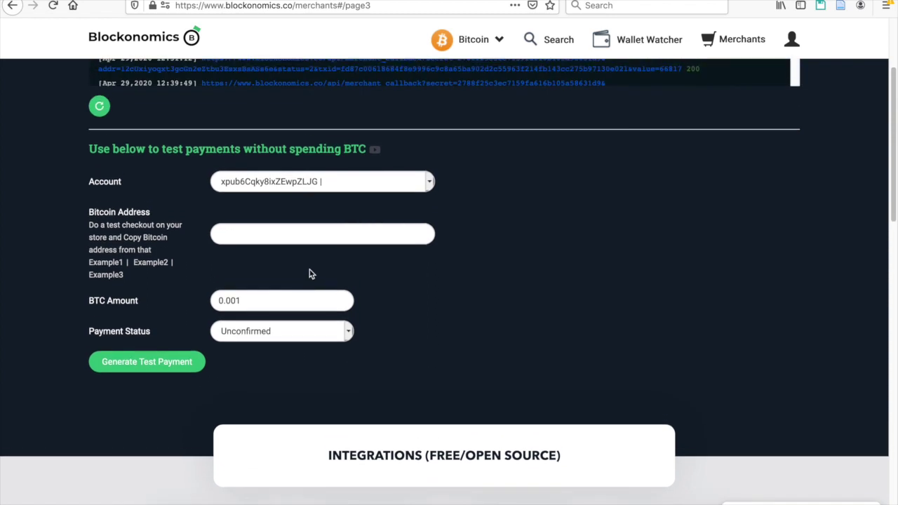
left_click(228, 241)
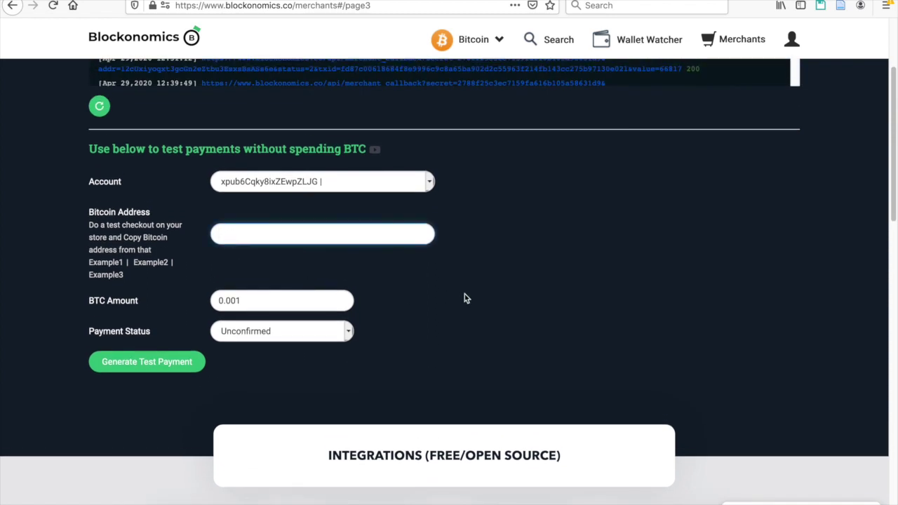
key("ctrl+v")
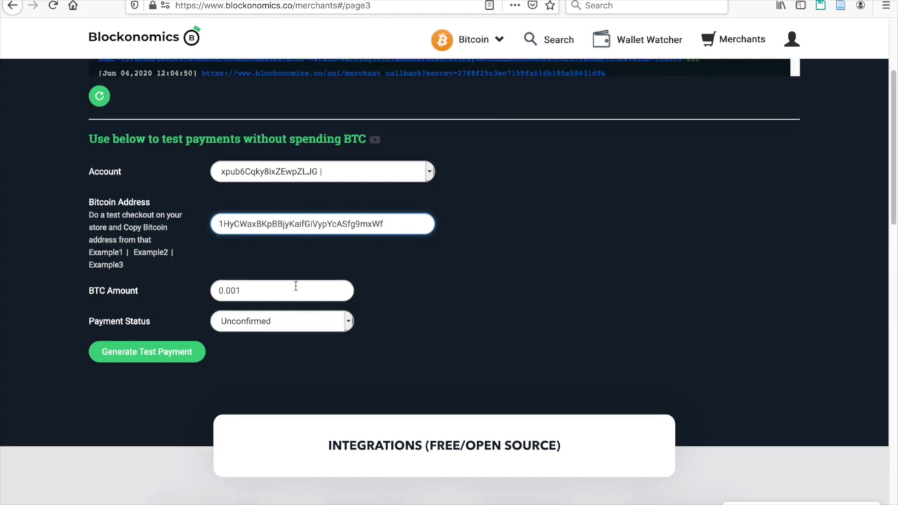
Replace the BTC amount with the value copied from the note
left_click_drag(295, 288, 196, 283)
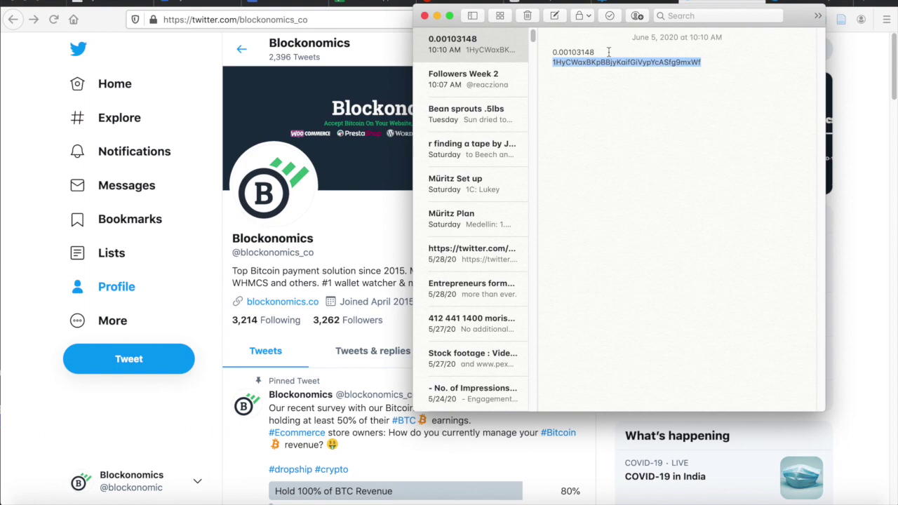
left_click_drag(605, 52, 522, 38)
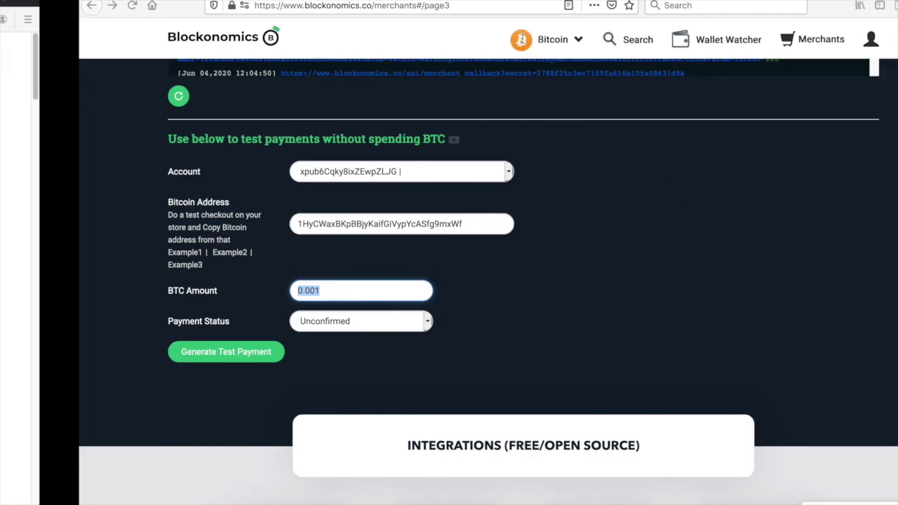
type("0.00103148")
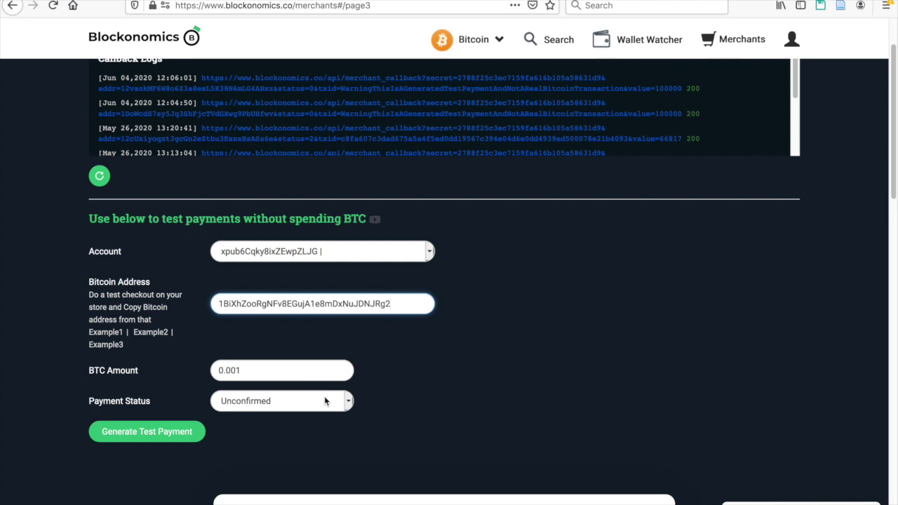
left_click(325, 401)
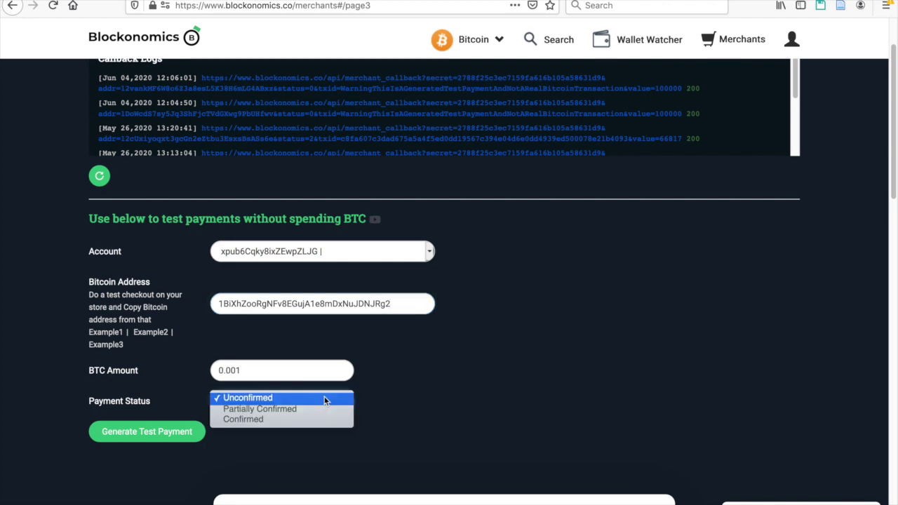
Send a test payment with status Confirmed, then switch to the temporary inbox
left_click(251, 420)
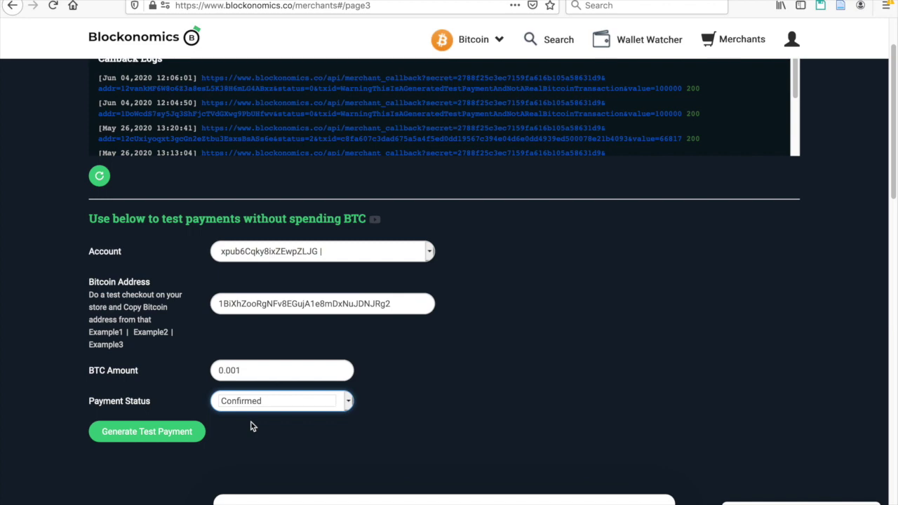
left_click(146, 432)
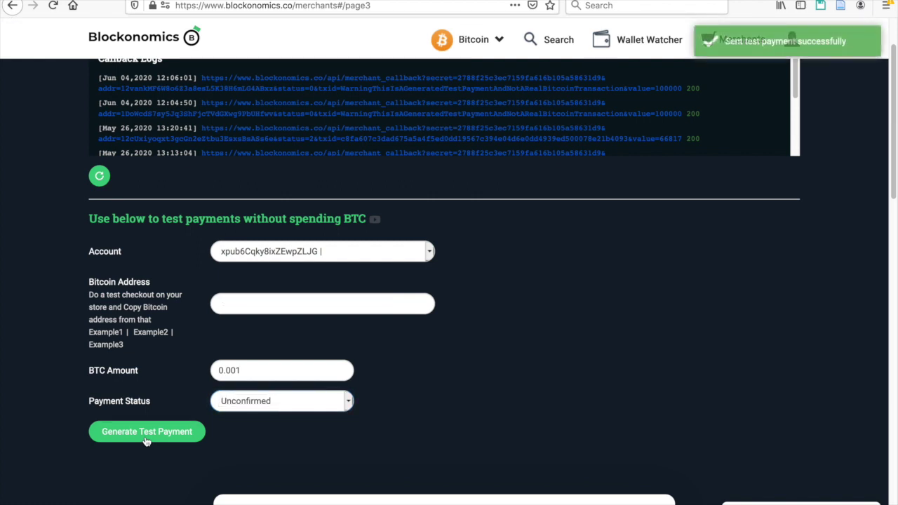
key("ctrl+Tab")
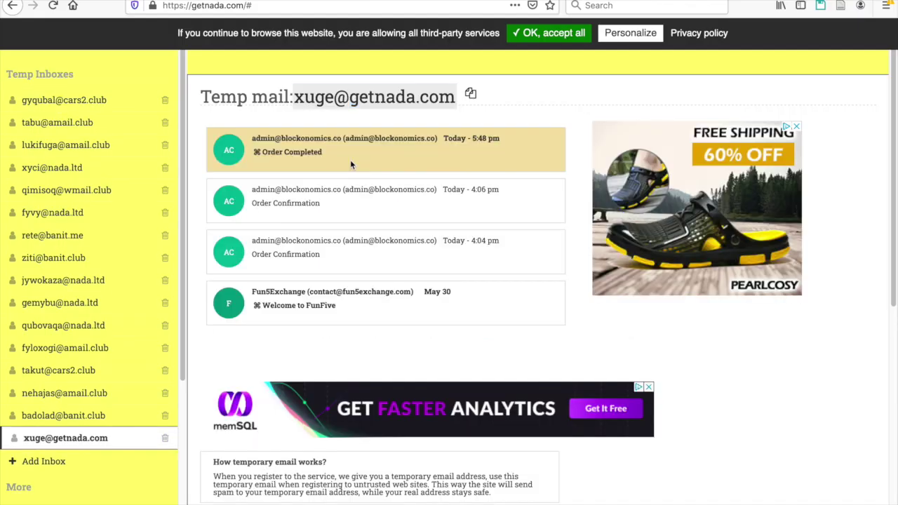
Open the Order Completed email, follow its Drive download link, and return to the email
left_click(351, 164)
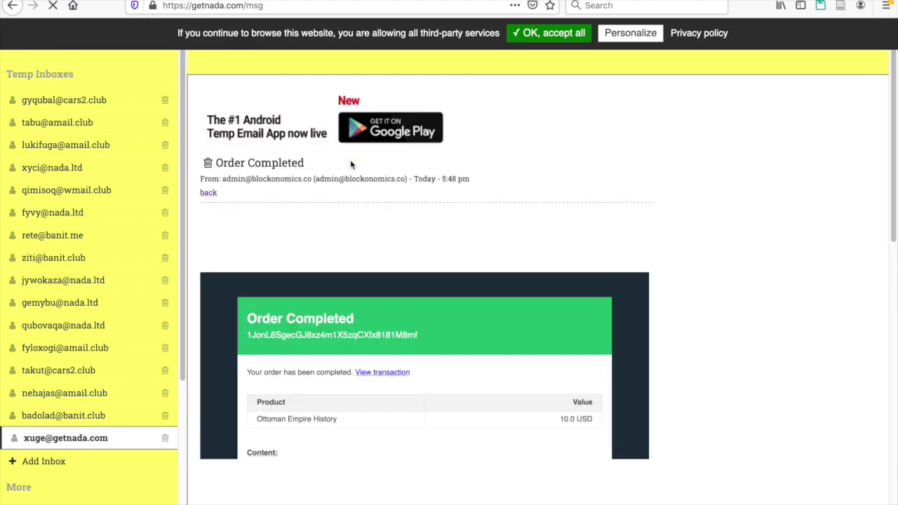
scroll(333, 279, "down", 3)
scroll(334, 280, "down", 2)
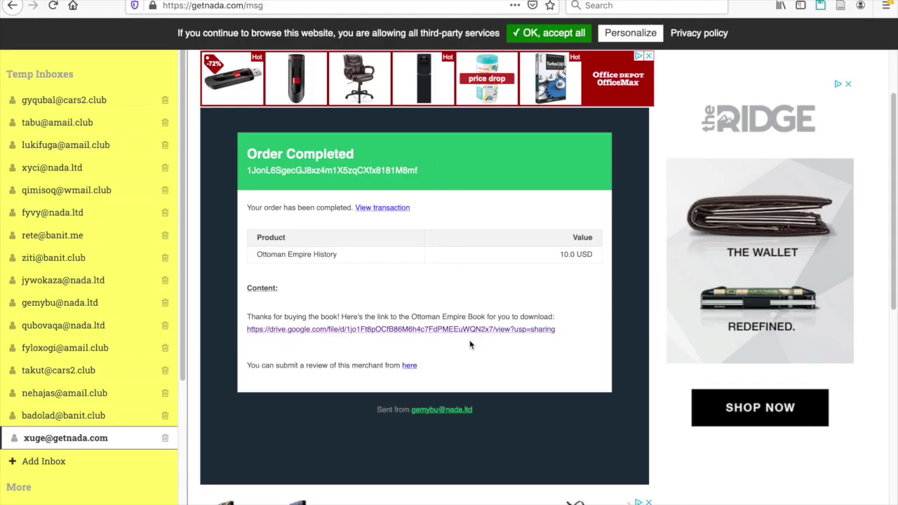
key("ctrl+w")
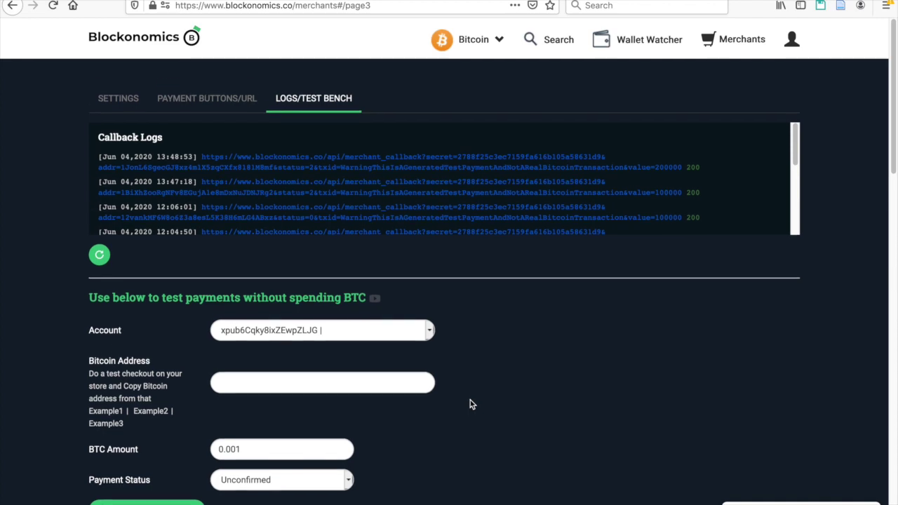
Return to the Ottoman Empire History product settings and its generated button code
left_click(196, 102)
scroll(341, 281, "down", 3)
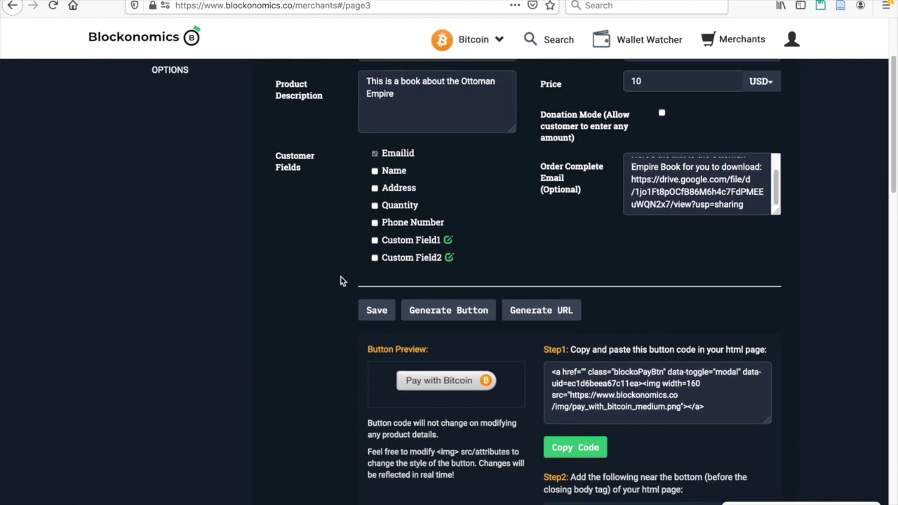